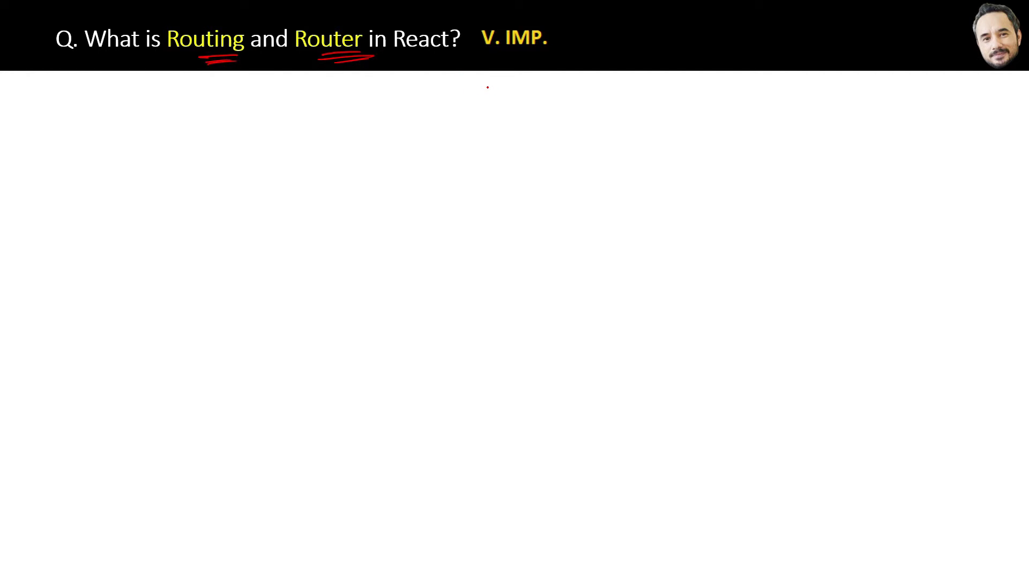
Step: Handwrite 'Navigation' in red pen beneath the React routing title and underline it
mouse_move(539, 85)
left_mouse_down()
mouse_move(529, 102)
mouse_move(585, 94)
left_mouse_up()
mouse_move(576, 83)
left_mouse_down()
mouse_move(616, 90)
mouse_move(629, 81)
left_mouse_up()
left_click_drag(563, 102, 611, 93)
left_click_drag(559, 109, 626, 99)
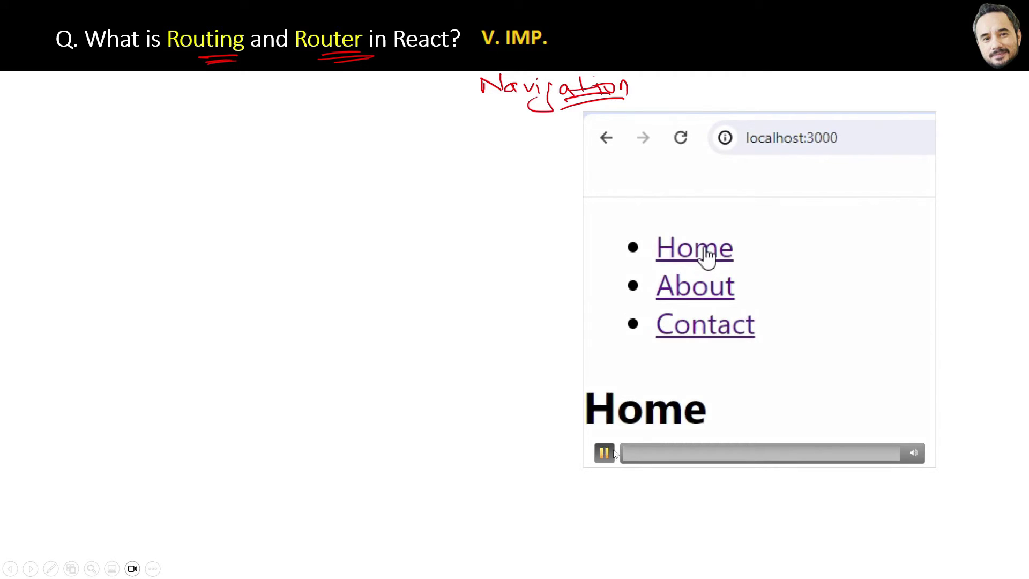
Step: Play the embedded browser video and extend the red underline beneath the Contact page URL
left_click(606, 452)
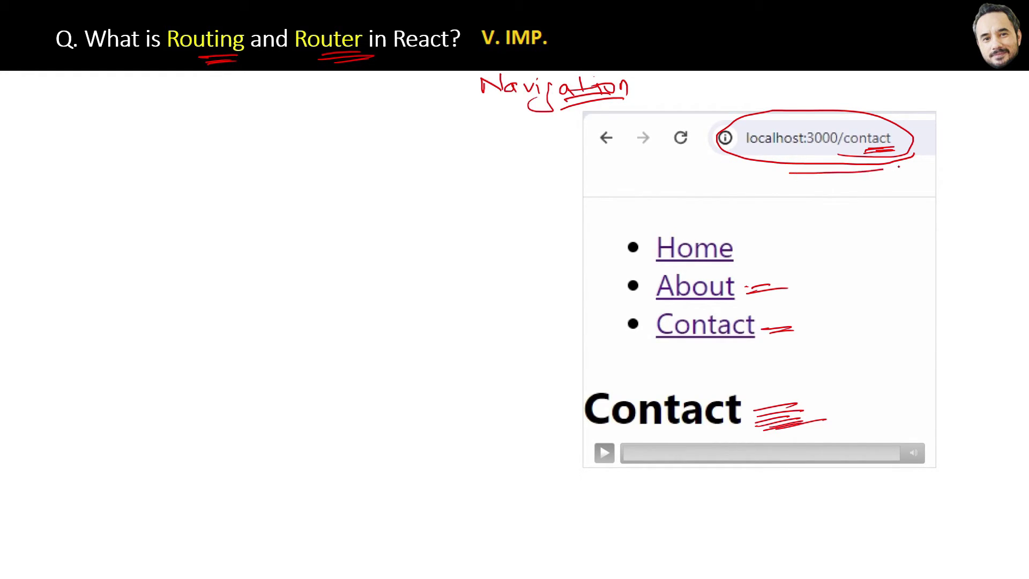
left_click_drag(826, 180, 848, 180)
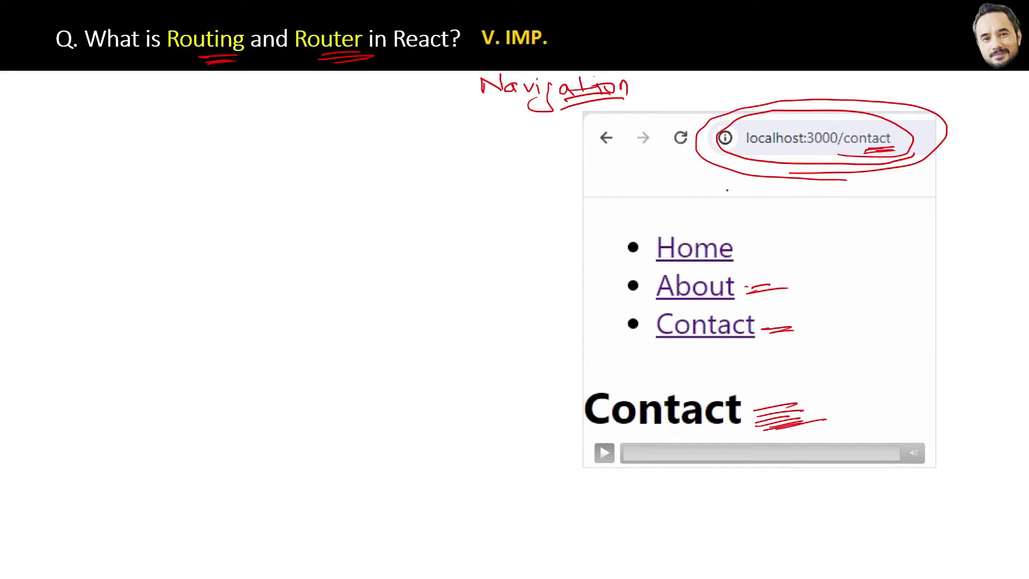
Step: Bring up the Routing definition box and underline 'navigation' and 'full-page refresh' in red
key("Right")
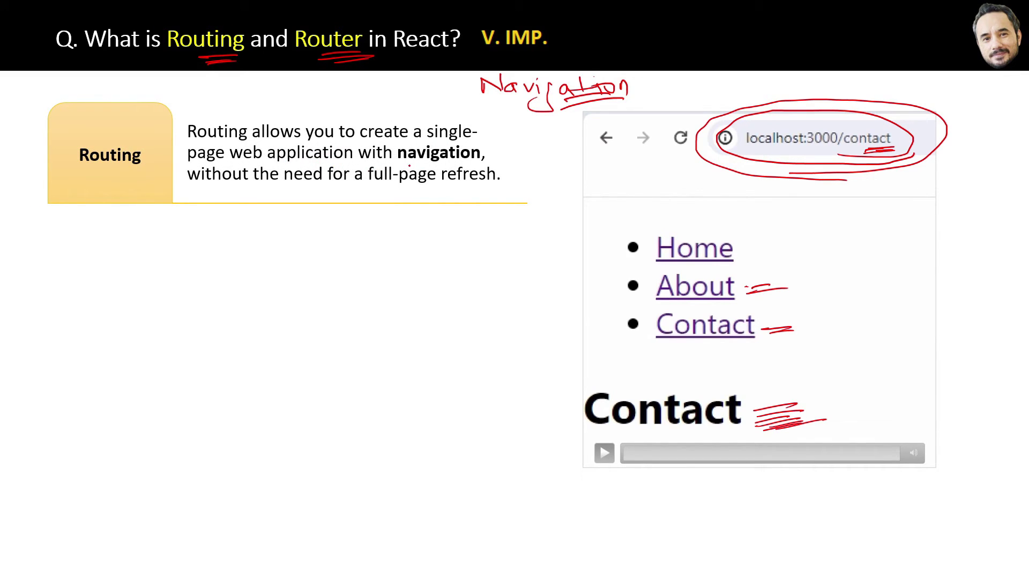
left_click_drag(402, 163, 484, 160)
left_click_drag(369, 188, 515, 192)
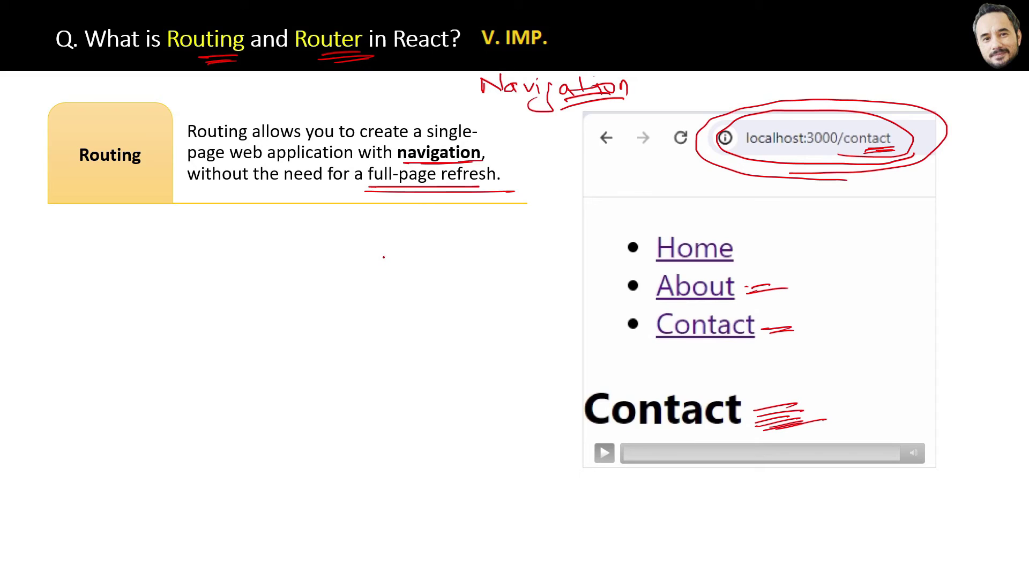
Step: Advance the animation to show the React Router definition row below Routing
key("Right")
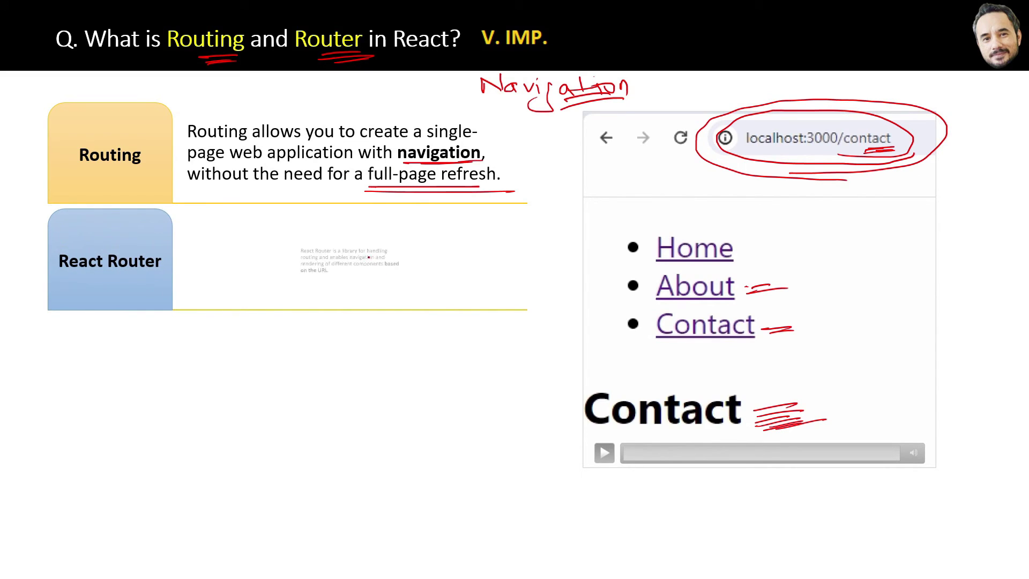